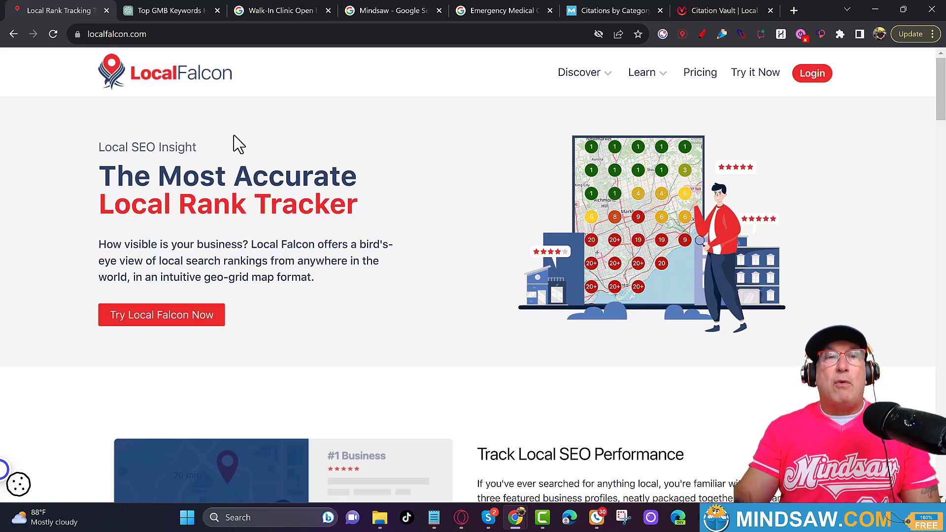
Step: Switch to the 'Top GMB Keywords Honolulu' chat and scroll through its five urgent-care keywords
click(179, 10)
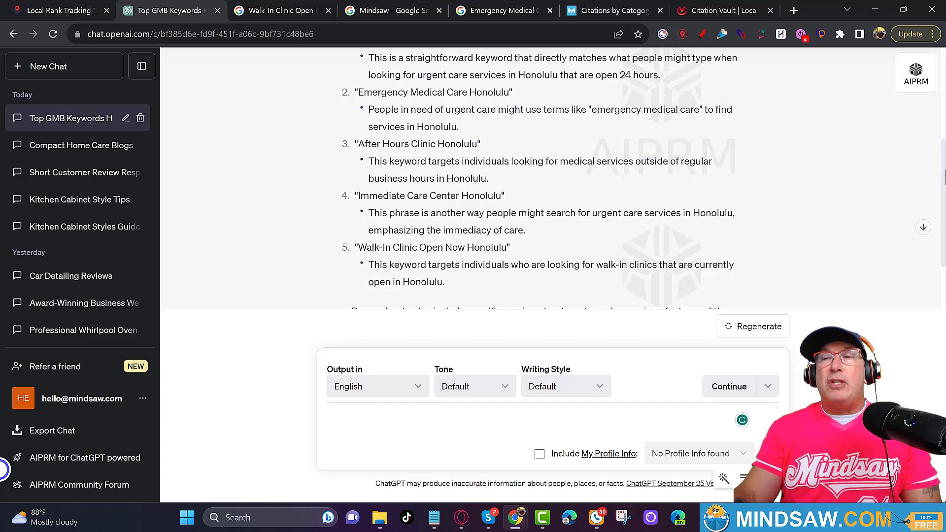
drag(943, 162, 943, 104)
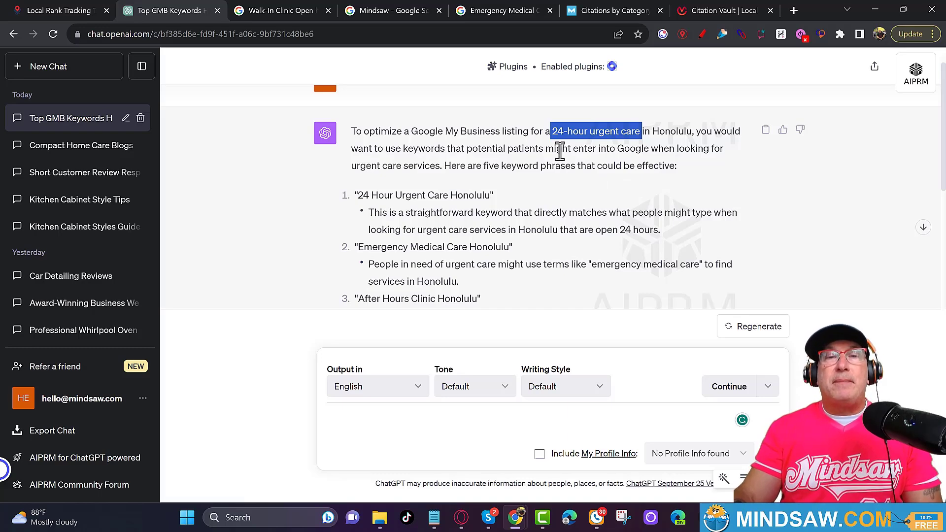
scroll(544, 162, up, 1)
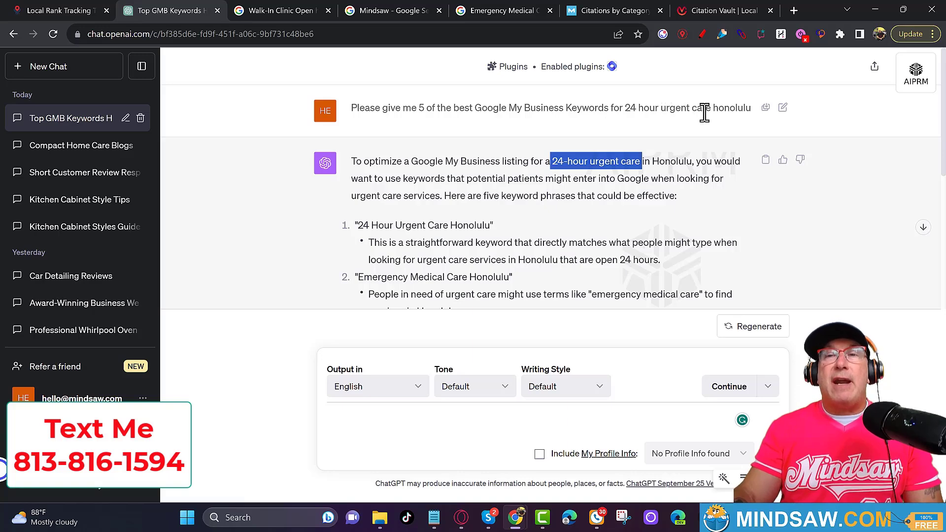
scroll(542, 223, down, 1)
scroll(541, 222, down, 2)
scroll(542, 219, down, 1)
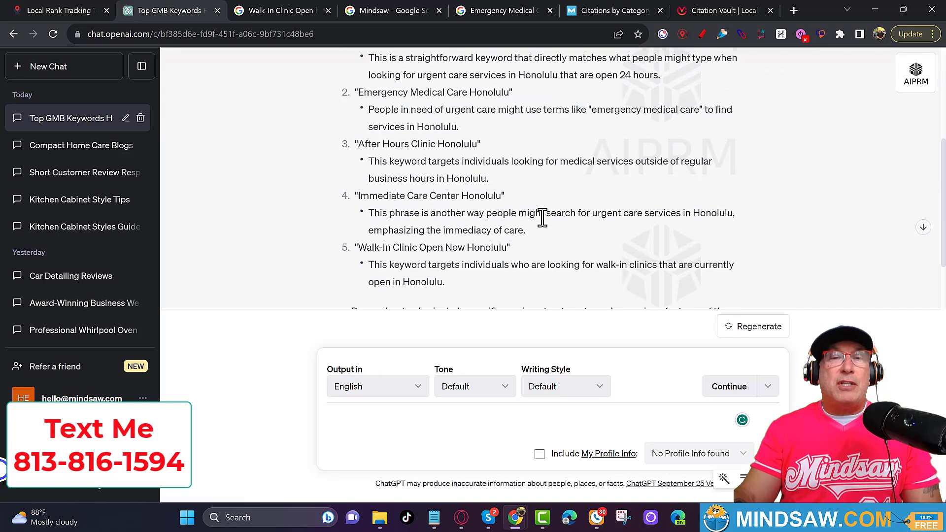
scroll(542, 217, up, 1)
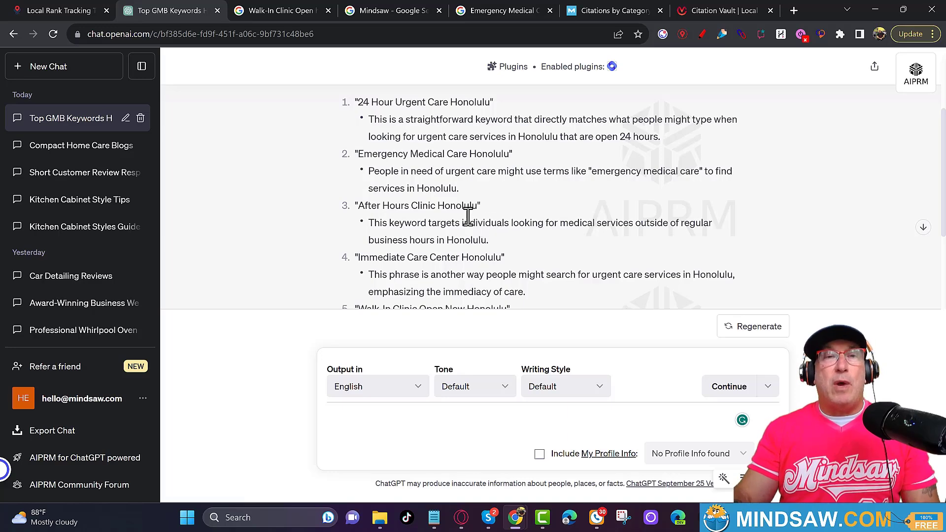
Step: Switch to the 'Walk-In Clinic Open honolulu' results and look over the Places map listings
click(289, 9)
mouse_move(338, 175)
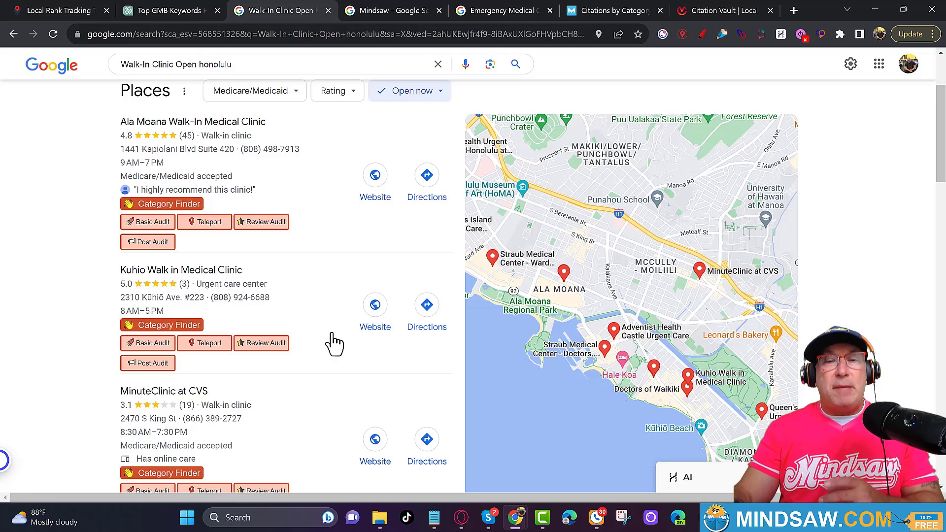
Step: Review the Keywords notes of keyword-to-profile-category pairs, then return to the Mindsaw search results
mouse_move(438, 522)
click(475, 468)
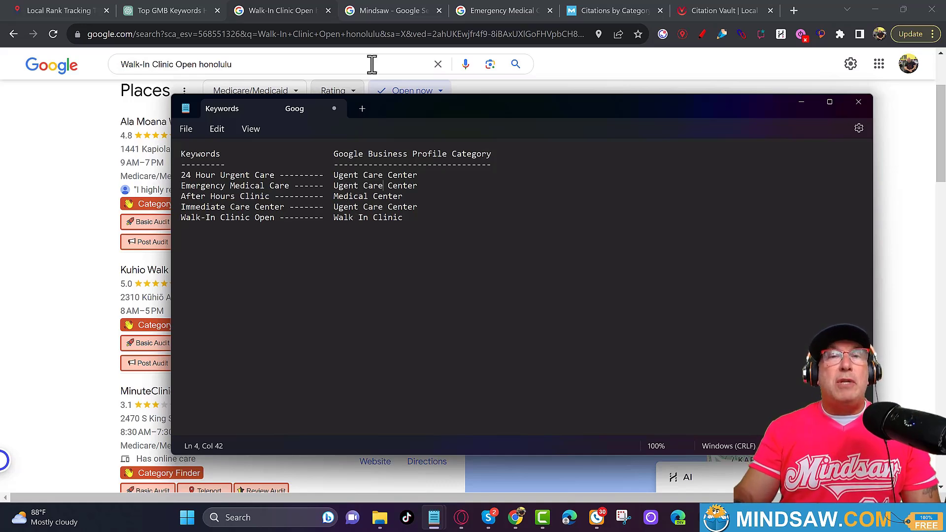
click(380, 7)
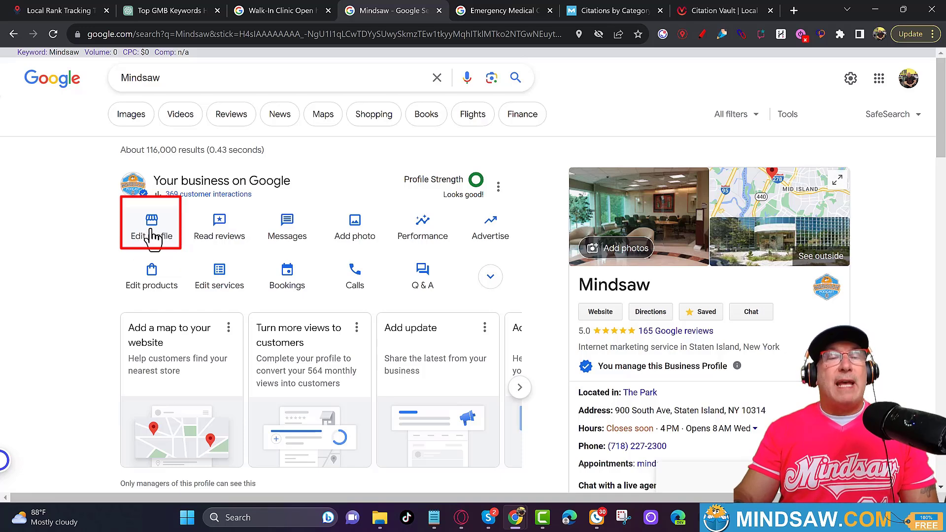
click(152, 232)
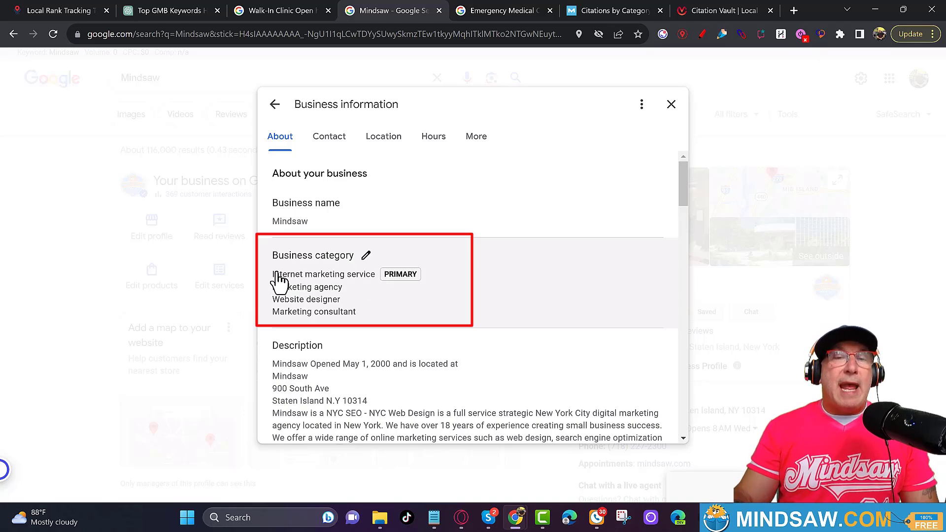
mouse_move(434, 517)
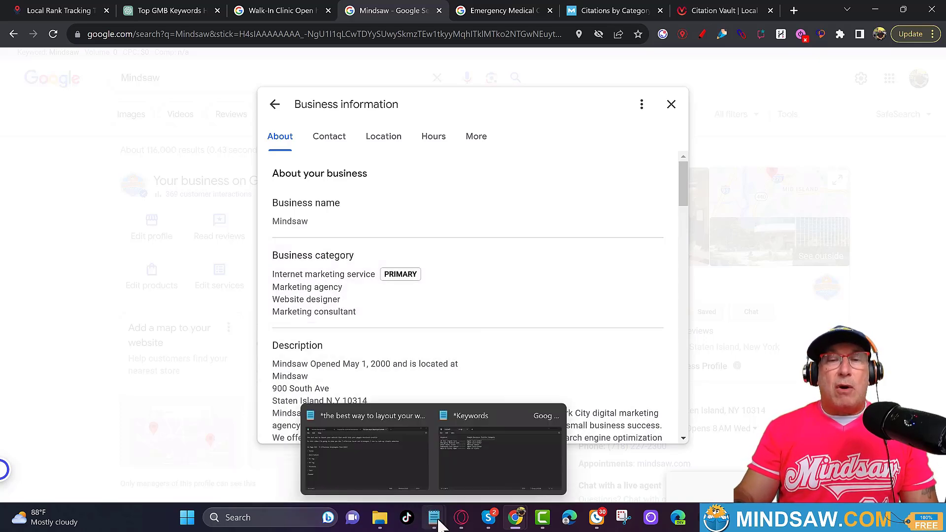
click(451, 463)
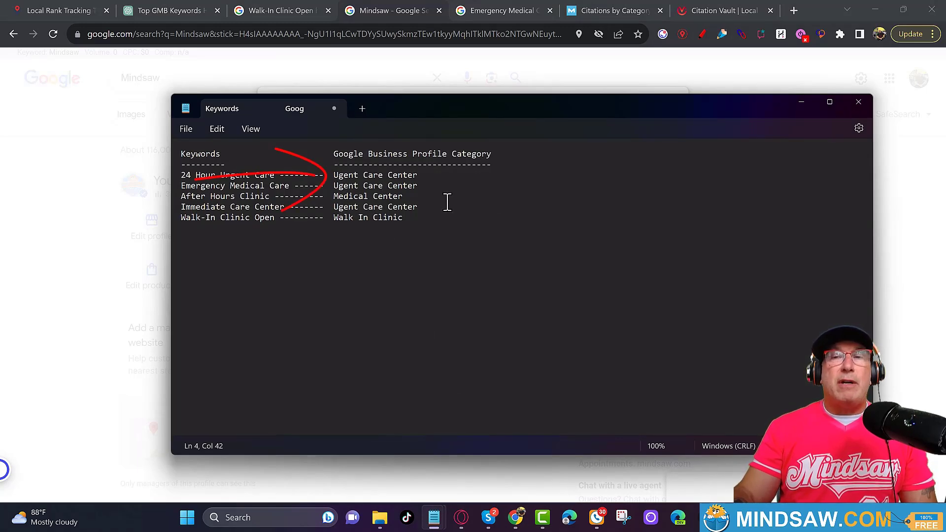
click(801, 103)
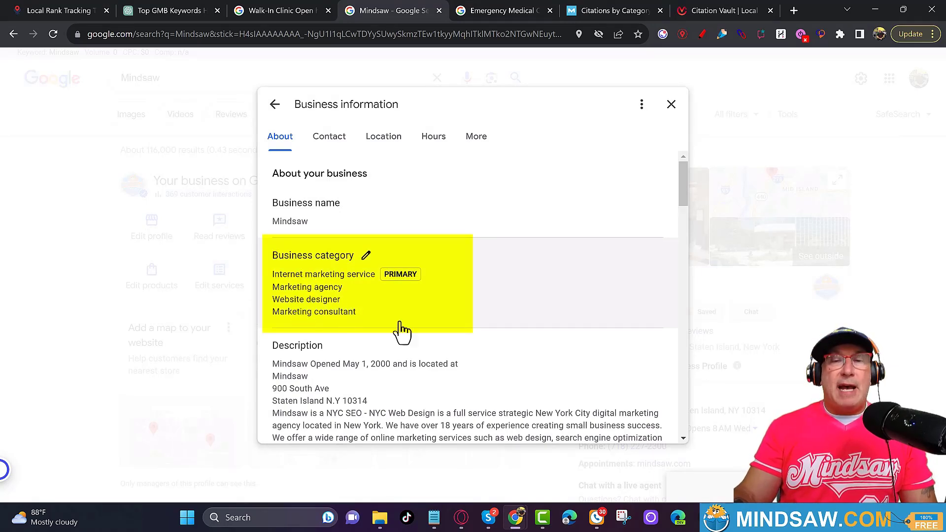
mouse_move(433, 517)
click(449, 473)
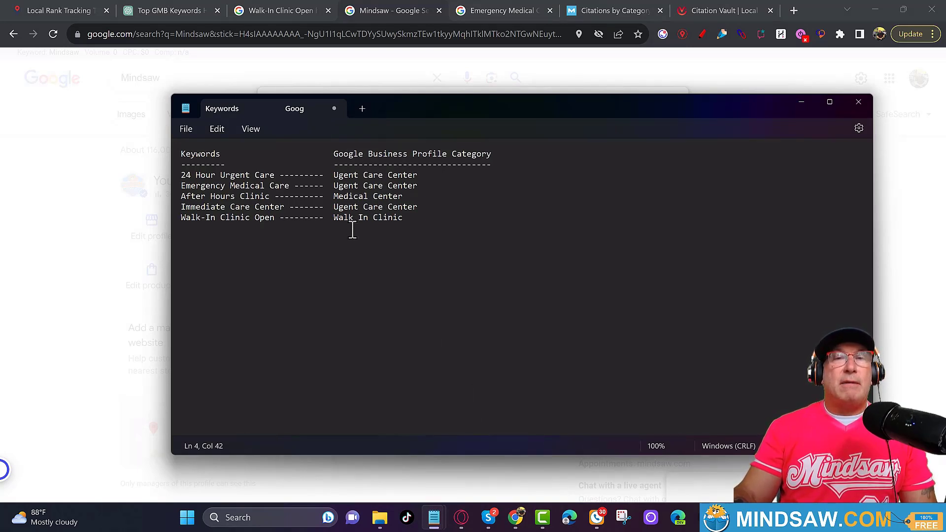
click(800, 103)
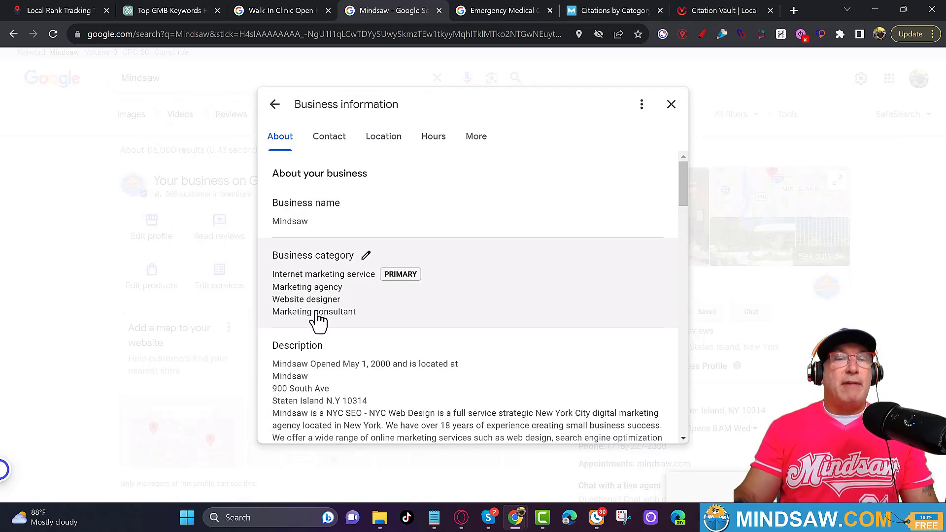
click(671, 104)
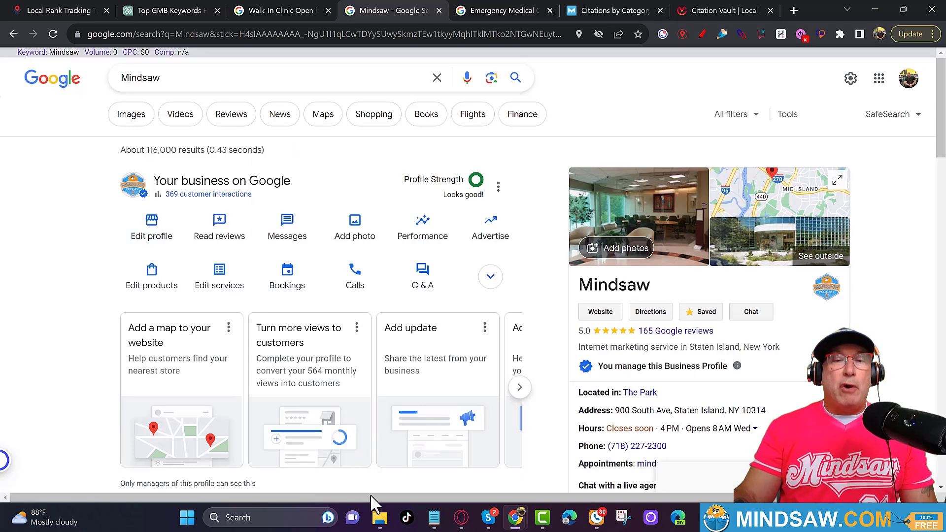
mouse_move(433, 515)
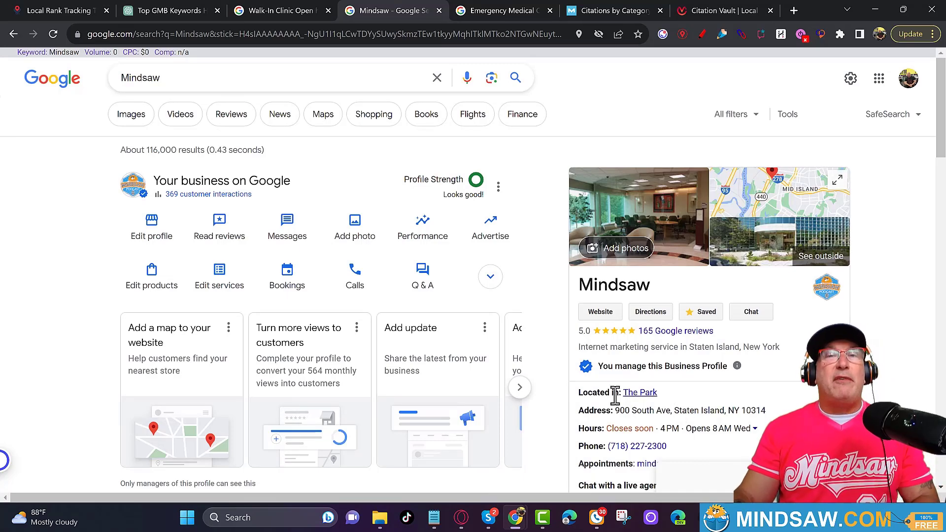
Step: Show the Emergency Medical Care honolulu Places results, briefly checking the Keywords notes alongside
click(481, 9)
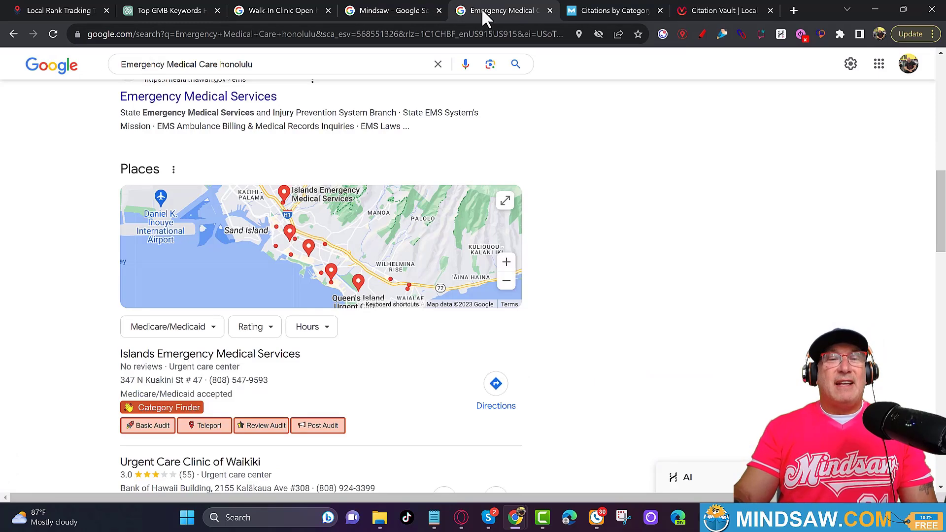
scroll(404, 331, down, 1)
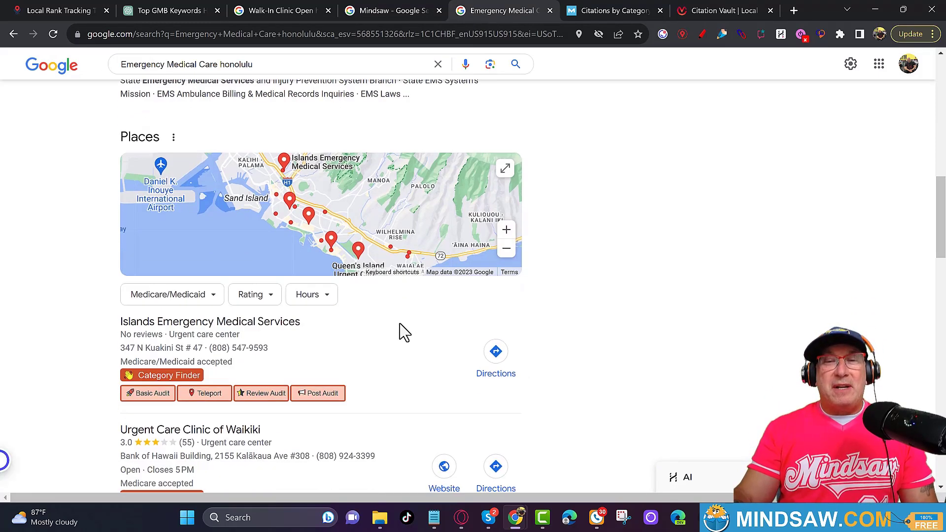
scroll(403, 331, down, 2)
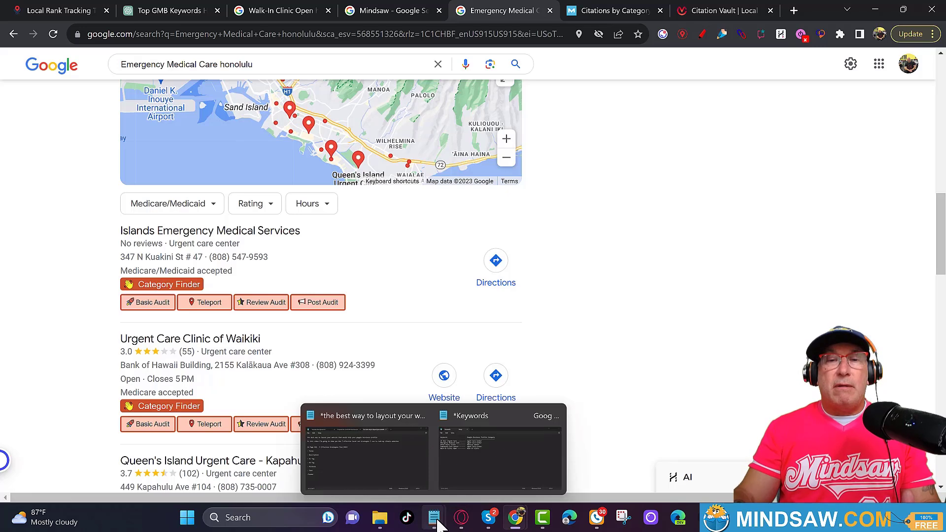
click(469, 453)
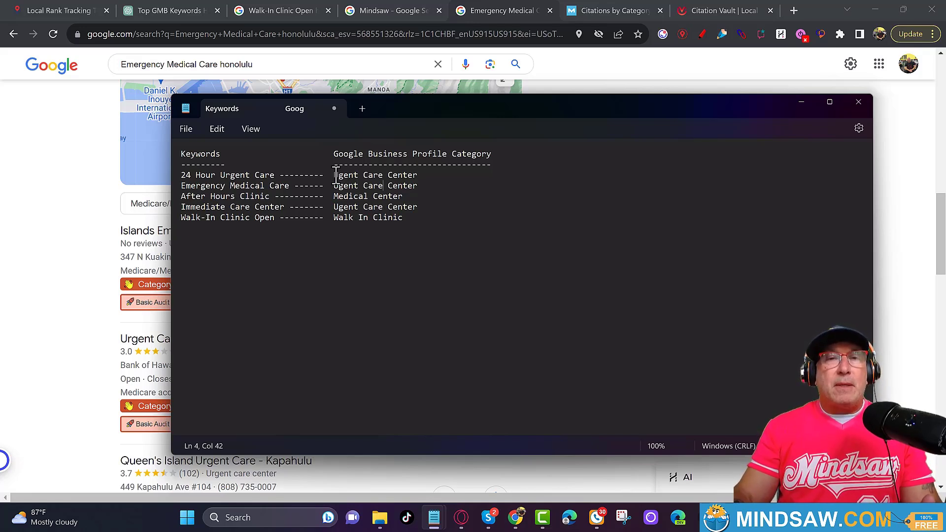
click(801, 102)
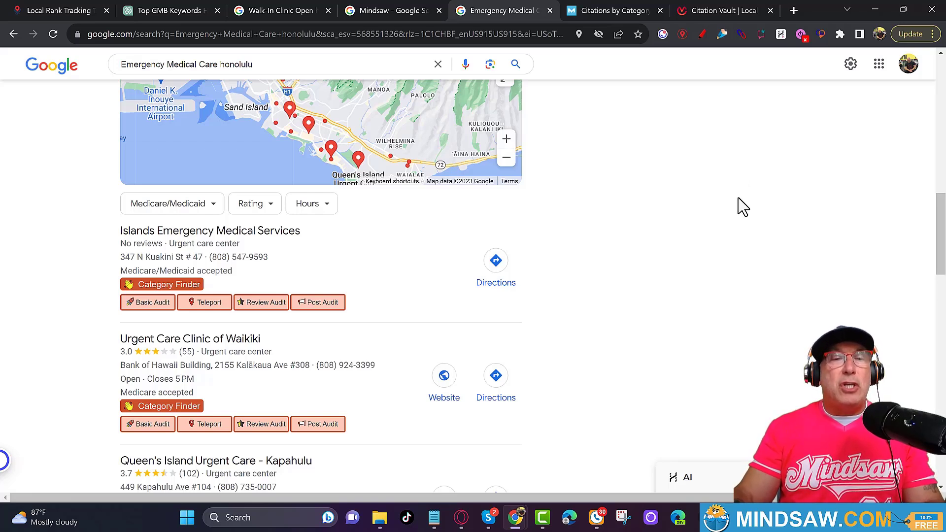
click(444, 399)
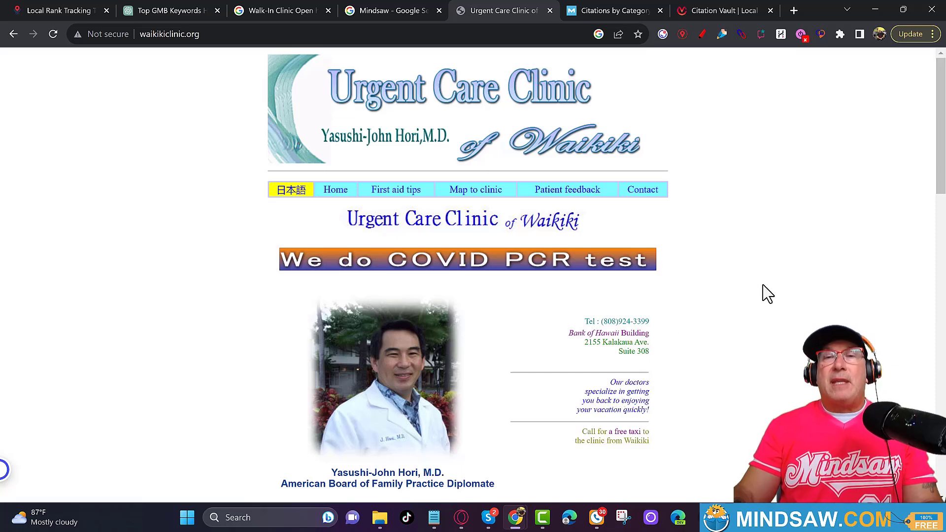
scroll(767, 294, down, 5)
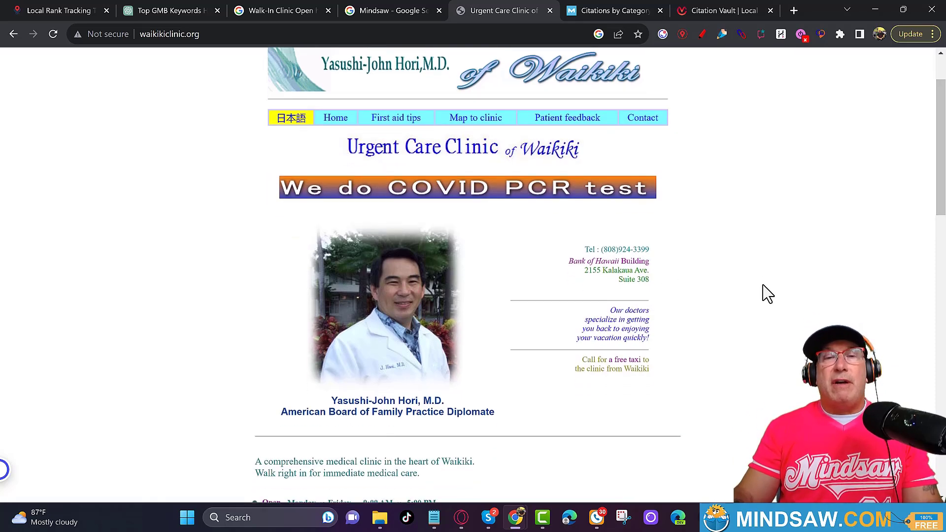
scroll(767, 294, down, 6)
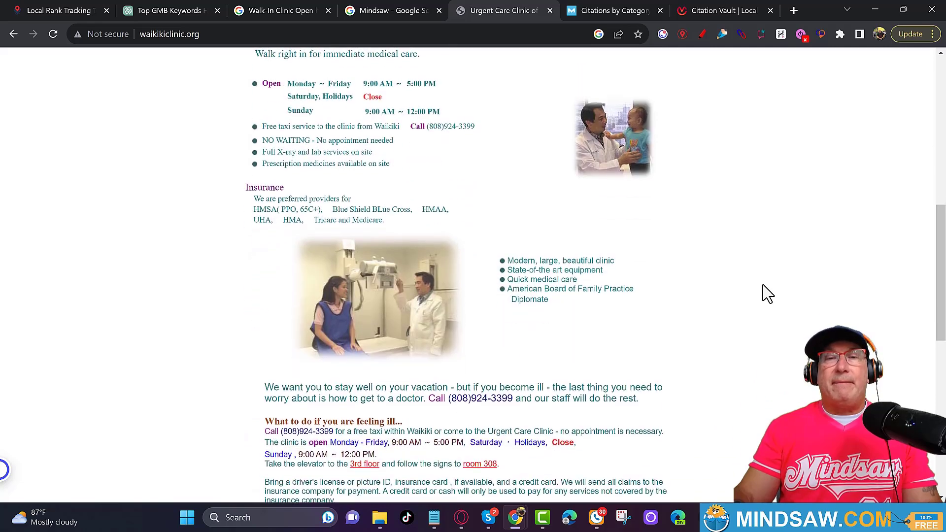
scroll(767, 294, up, 7)
scroll(767, 294, up, 3)
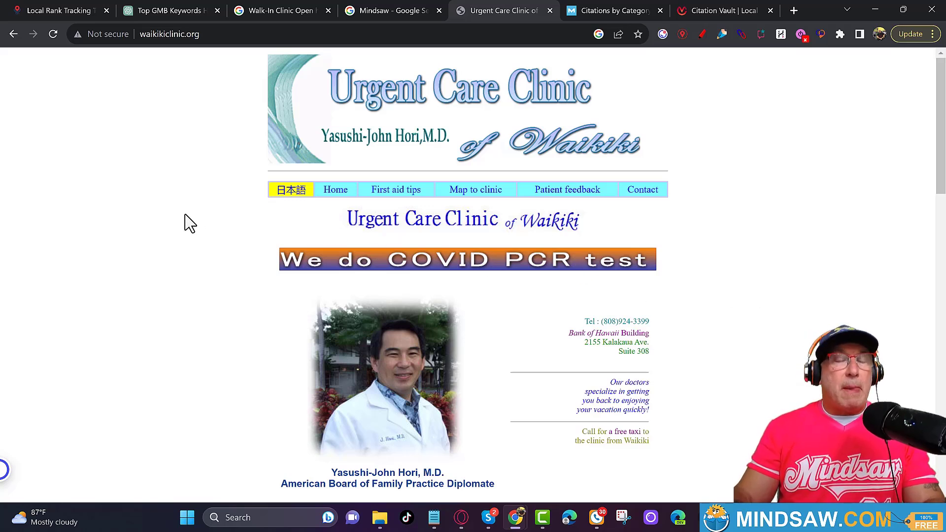
Step: Go to the clinic's Home page and bring the Notepad Keywords list in front of it
click(339, 186)
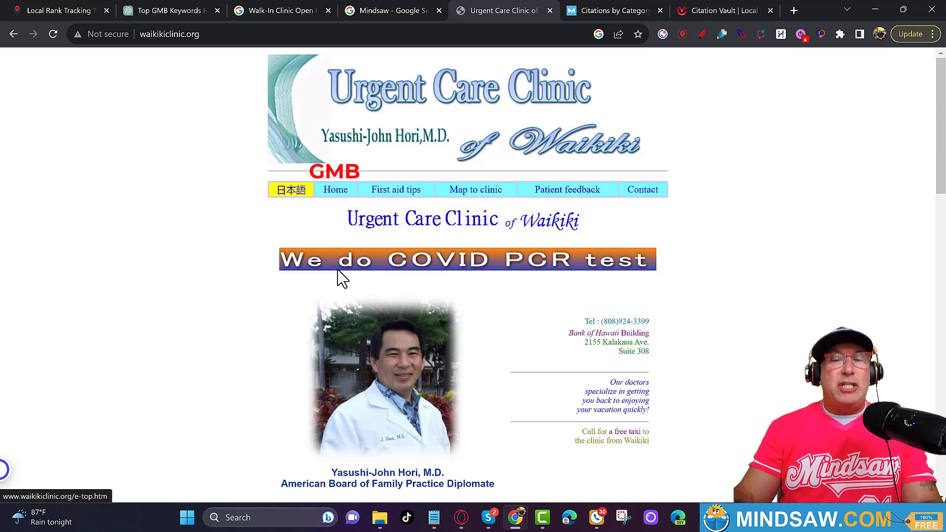
mouse_move(434, 515)
click(482, 463)
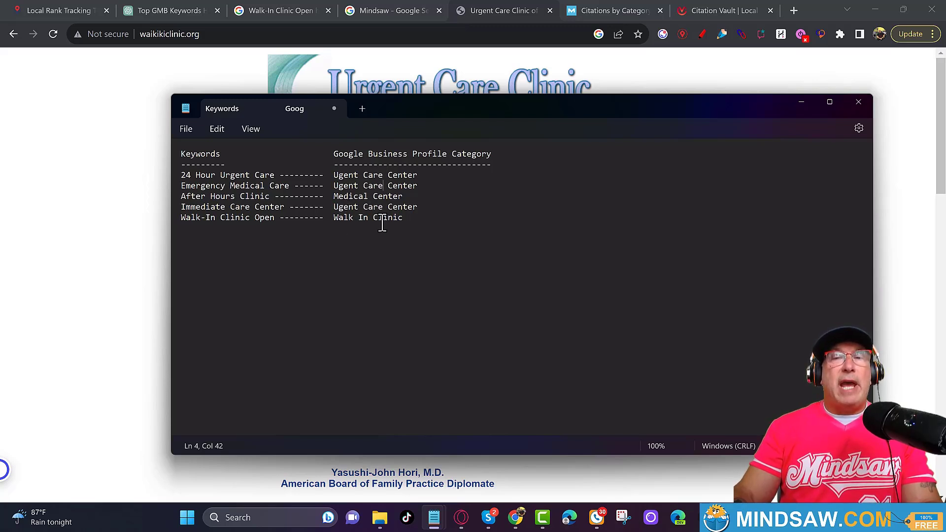
Step: Minimize the Keywords notes, reopen them once, then minimize again to reveal waikikiclinic.org
click(799, 104)
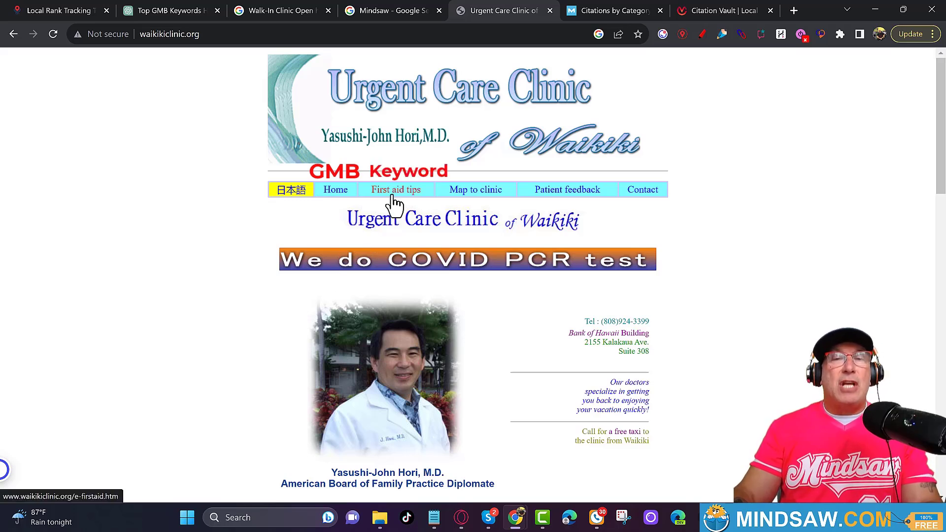
mouse_move(434, 517)
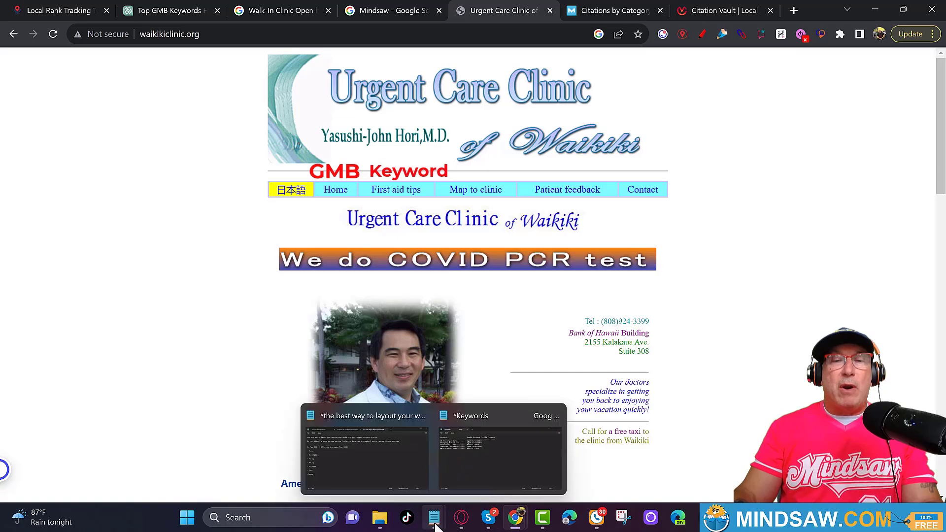
click(468, 461)
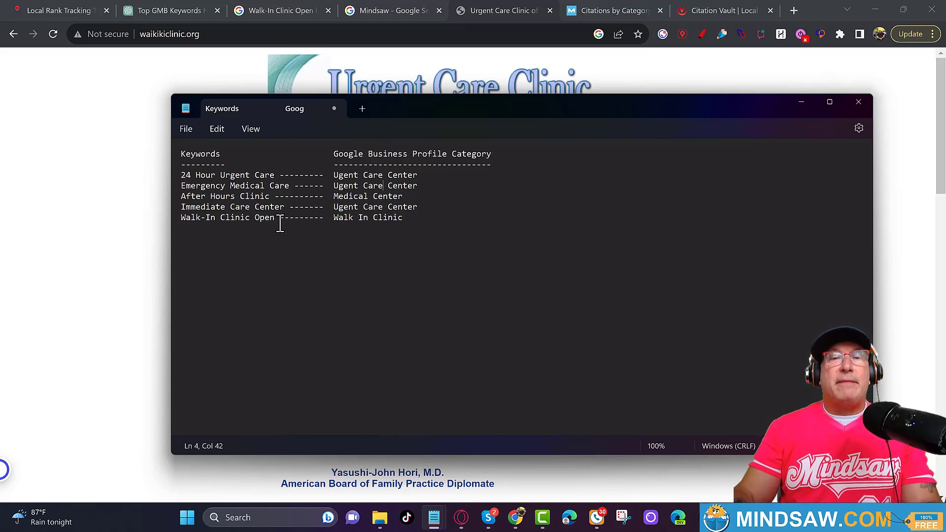
click(801, 102)
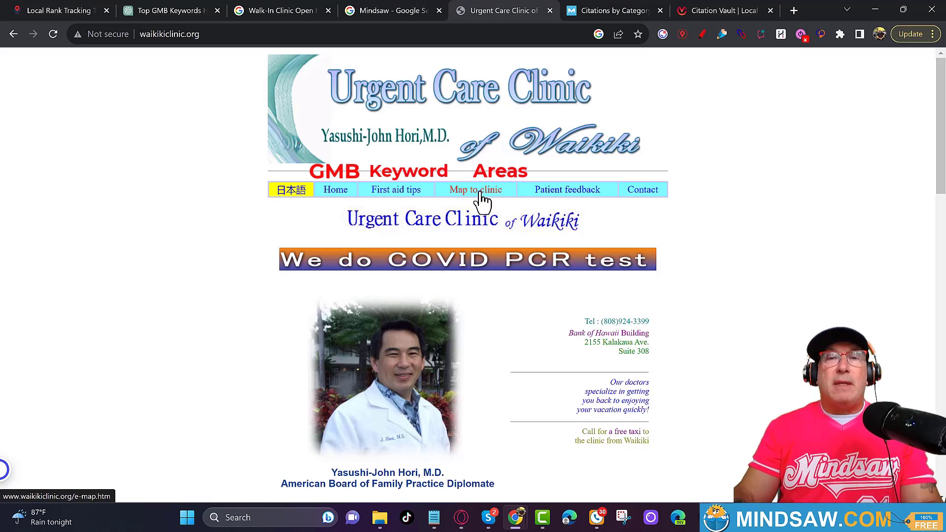
click(156, 10)
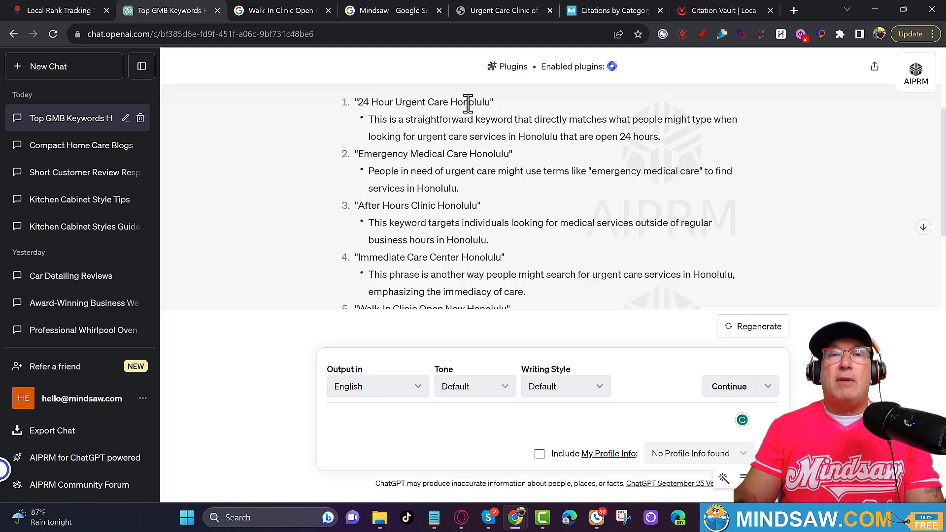
click(484, 12)
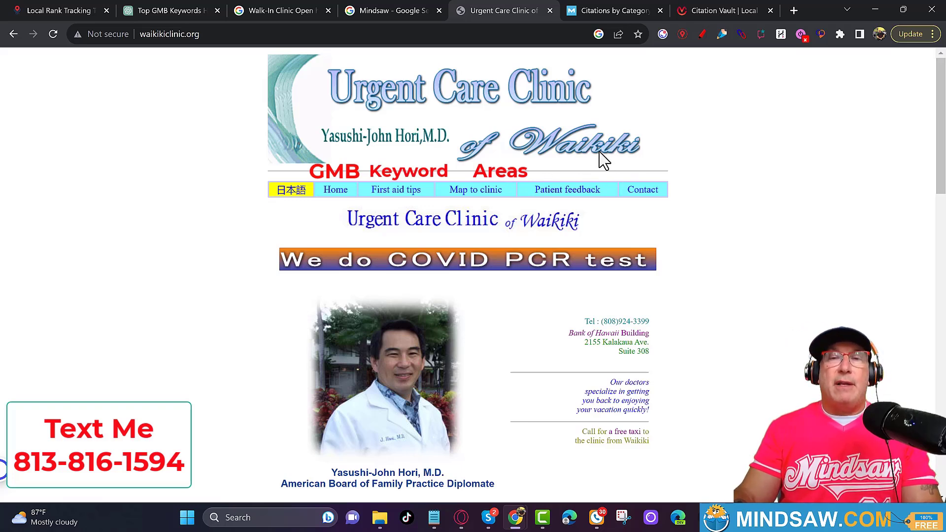
Step: Switch to Moz's Citations by Category page and scroll its Accounting-to-YogaStudios category list
click(604, 7)
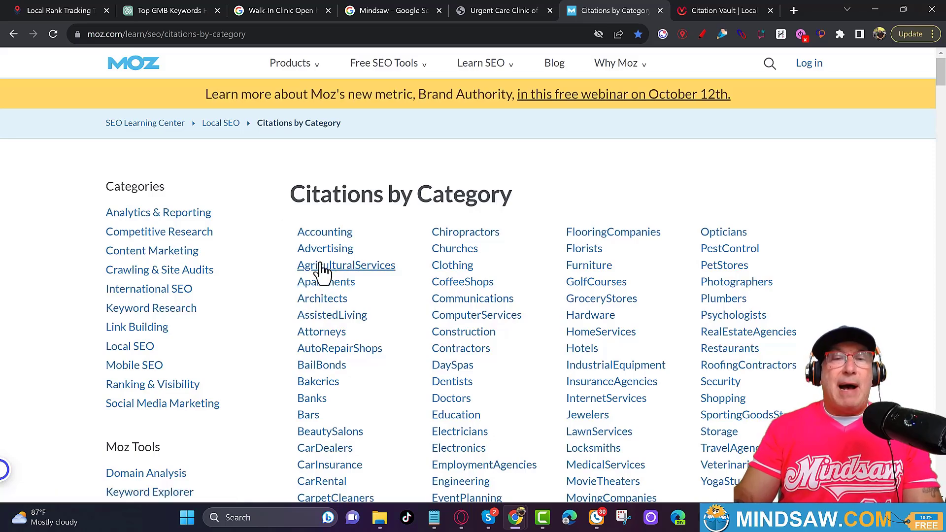
scroll(289, 292, down, 4)
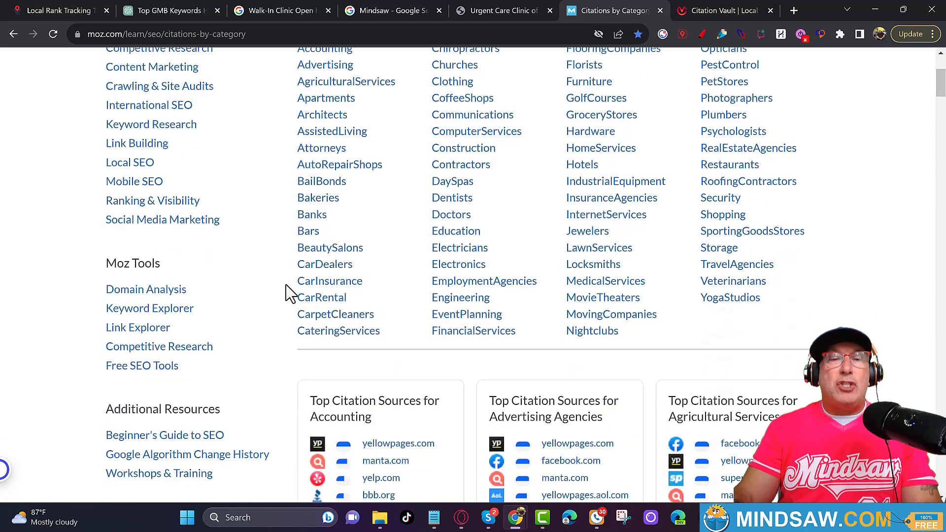
scroll(290, 294, up, 3)
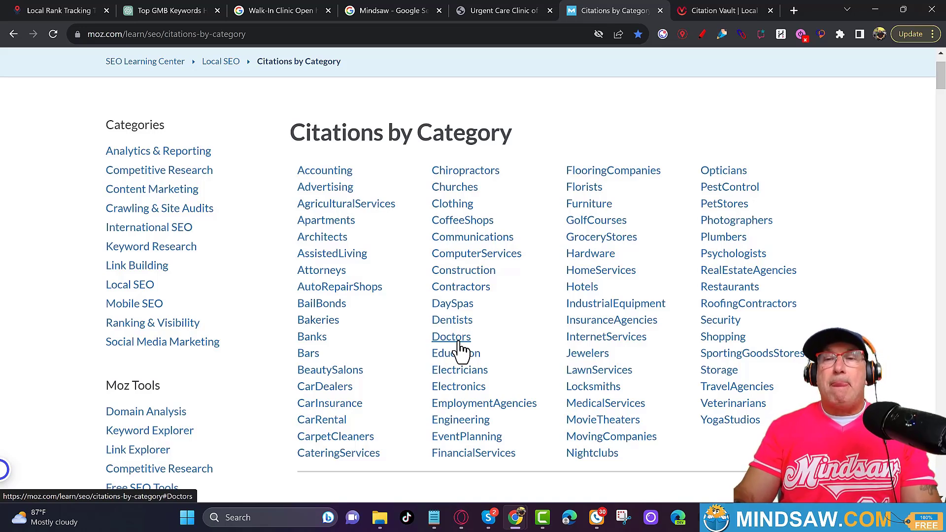
Step: Follow the Doctors link to show its top sources, healthgrades.com through health.usnews.com
click(459, 343)
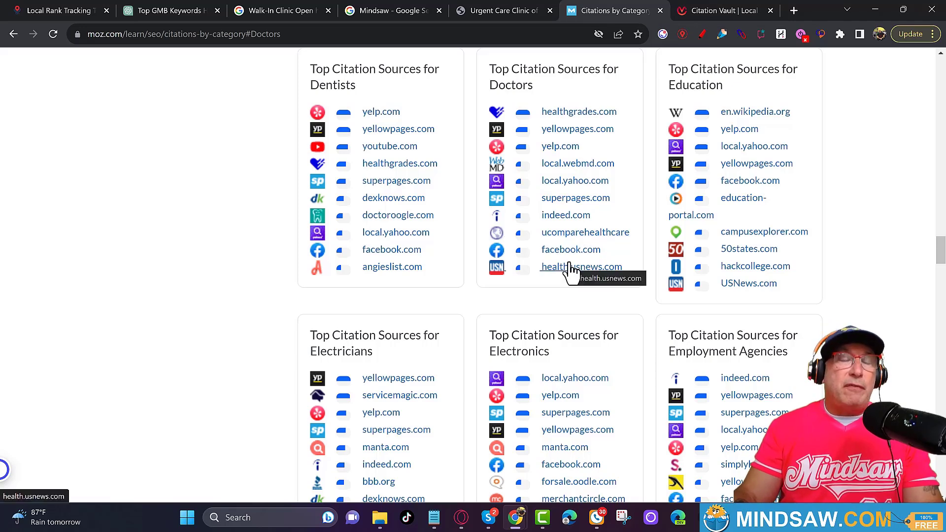
Step: Switch to the citationvault.com tab showing 'Automate Your Local Citations'
click(714, 11)
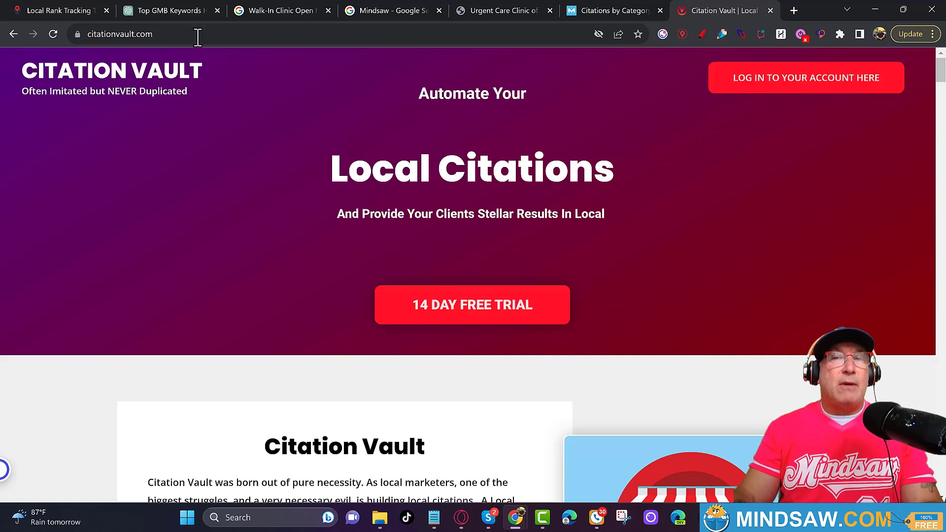
Step: Load fiverr.com in a new tab, then open and dismiss its service search box
click(794, 11)
click(486, 40)
text(fiverr.com)
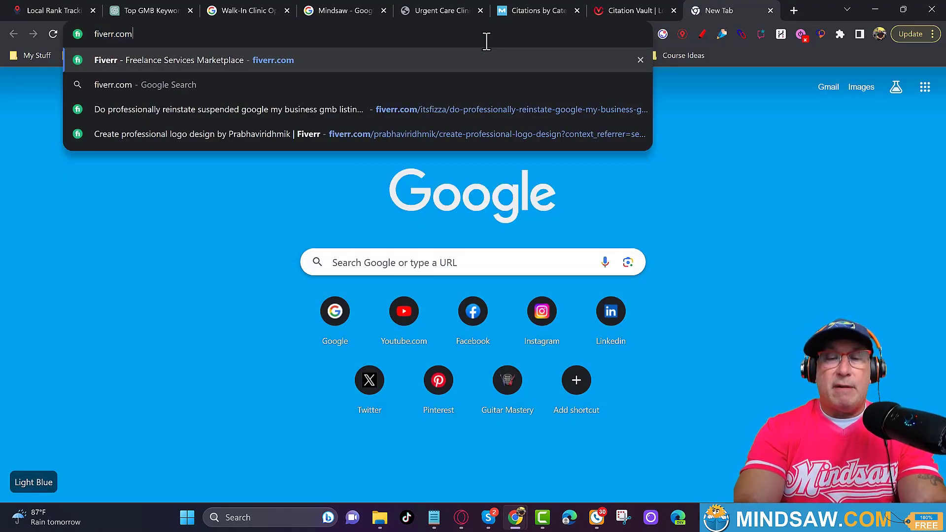
key(Return)
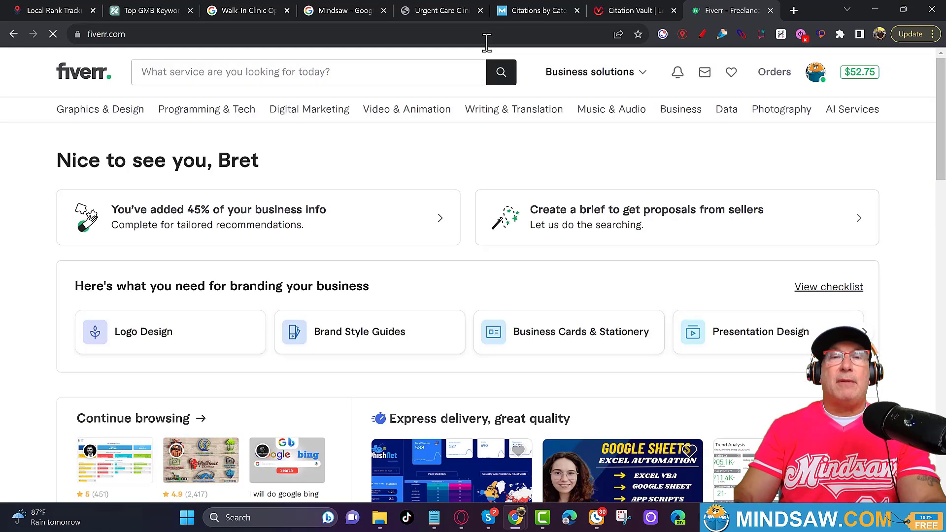
click(393, 73)
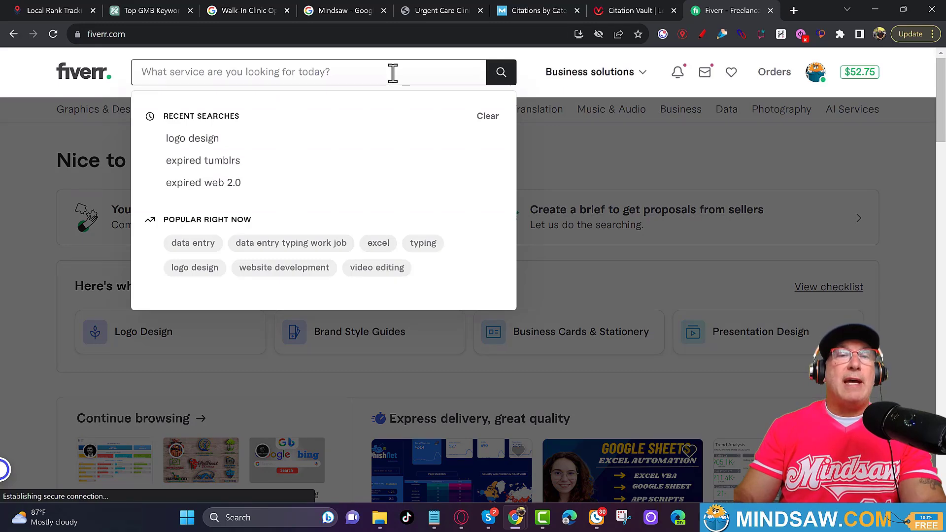
click(22, 78)
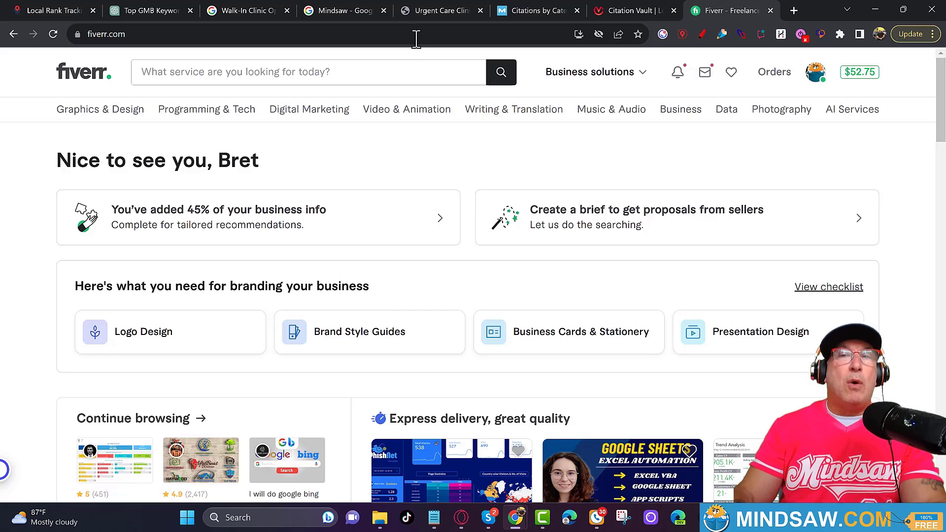
mouse_move(531, 8)
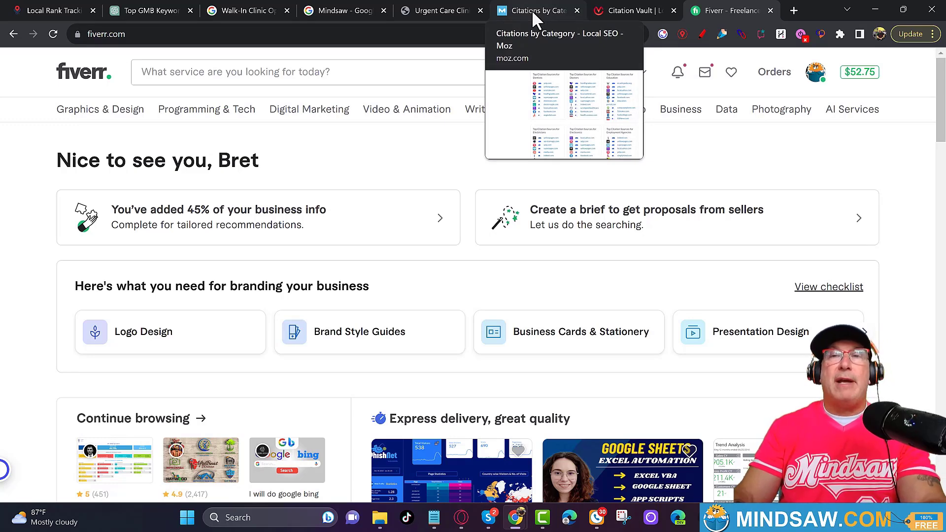
Step: Bring Moz's Citations by Category tab, listing top citation sources for Doctors, back in front of Fiverr
click(532, 11)
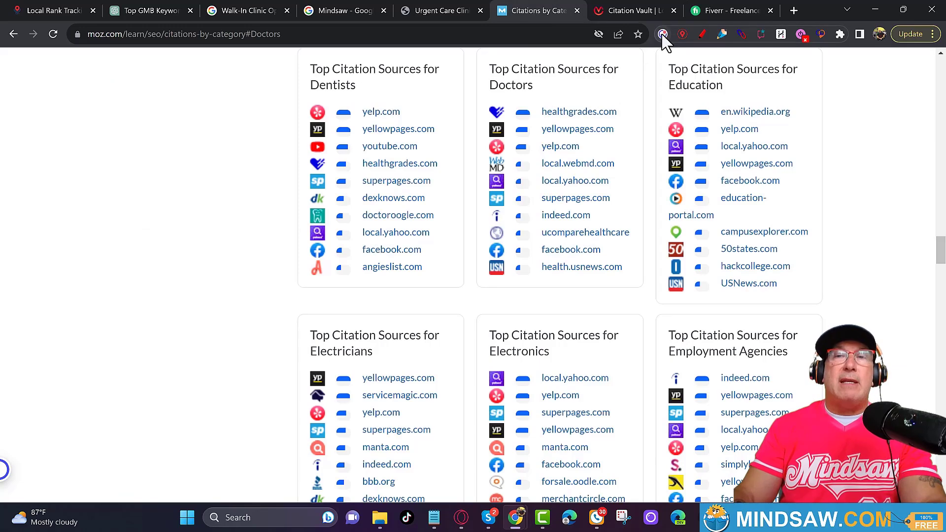
mouse_move(720, 13)
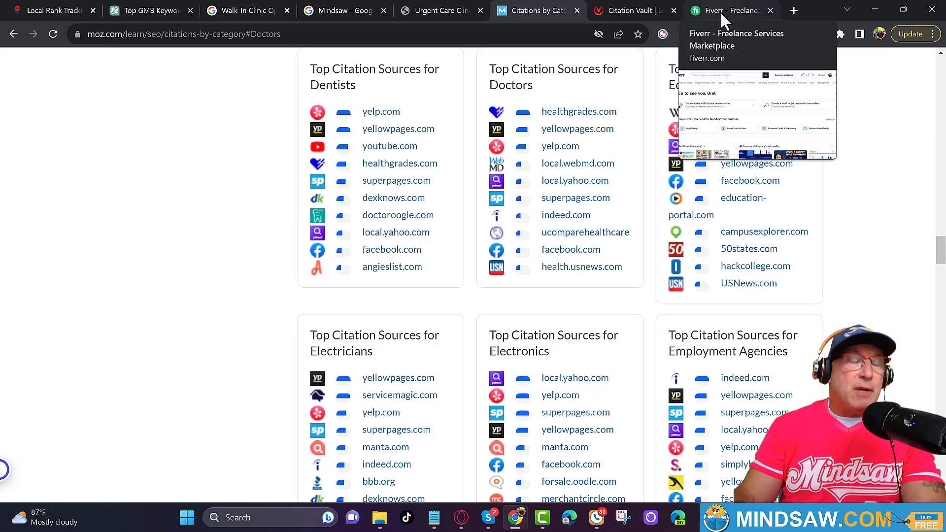